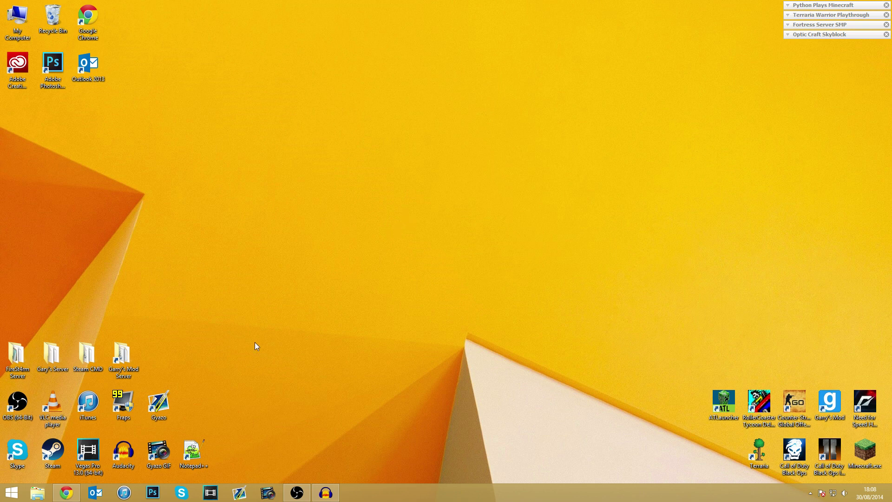
Open the Documents > My Games > Terraria save folder.
left_click(37, 492)
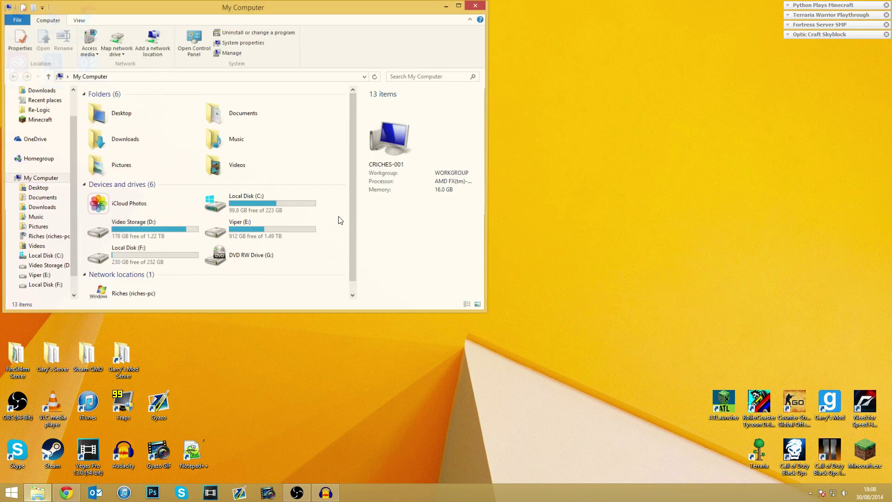
left_click(42, 198)
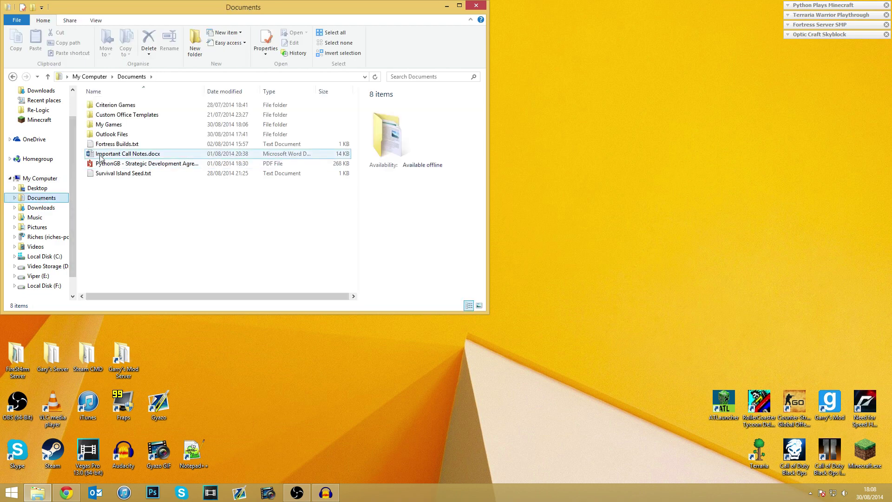
left_click(105, 126)
double_click(105, 126)
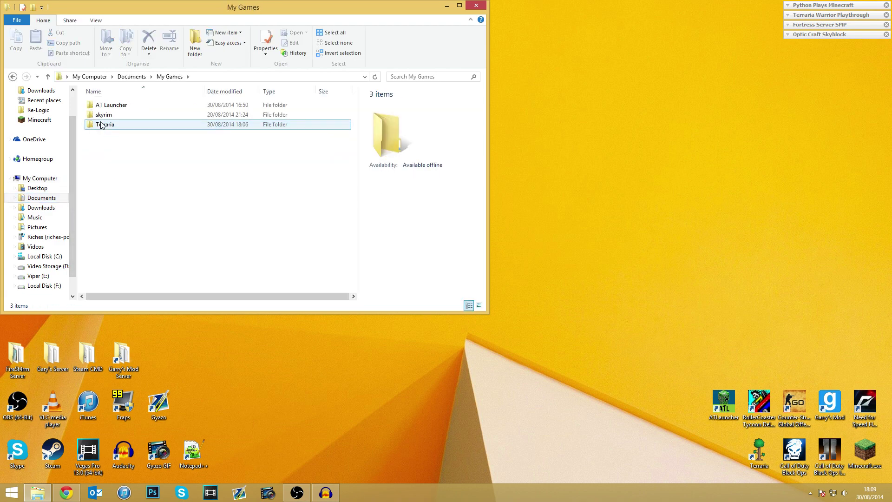
double_click(100, 129)
Zip Players, Worlds and config.dat into Terraria.zip, move it to the desktop, and close Explorer.
left_click_drag(117, 143, 92, 91)
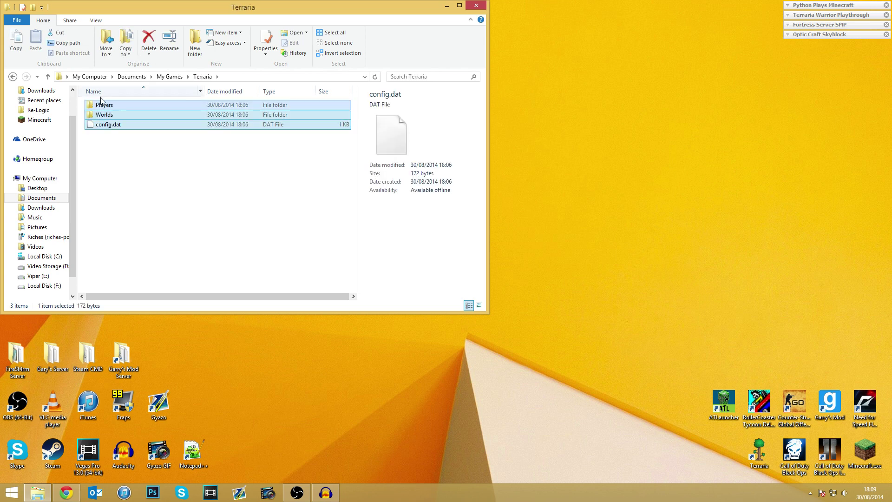
right_click(107, 122)
mouse_move(149, 155)
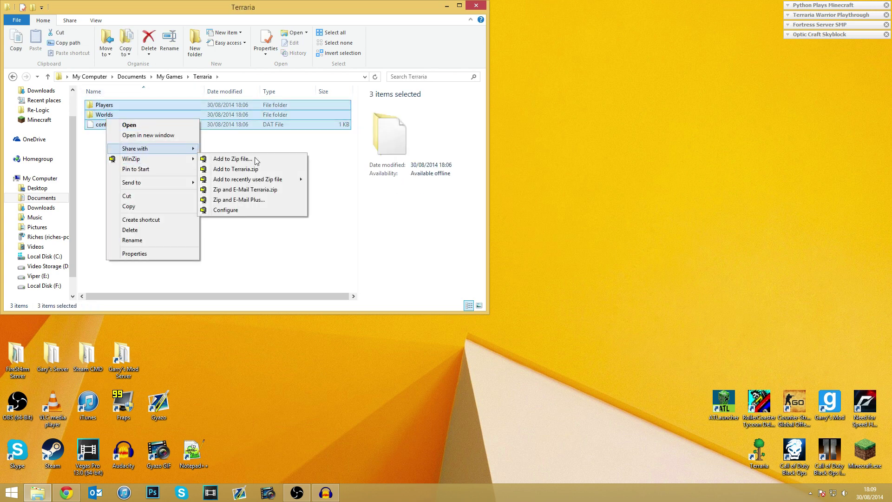
left_click(258, 167)
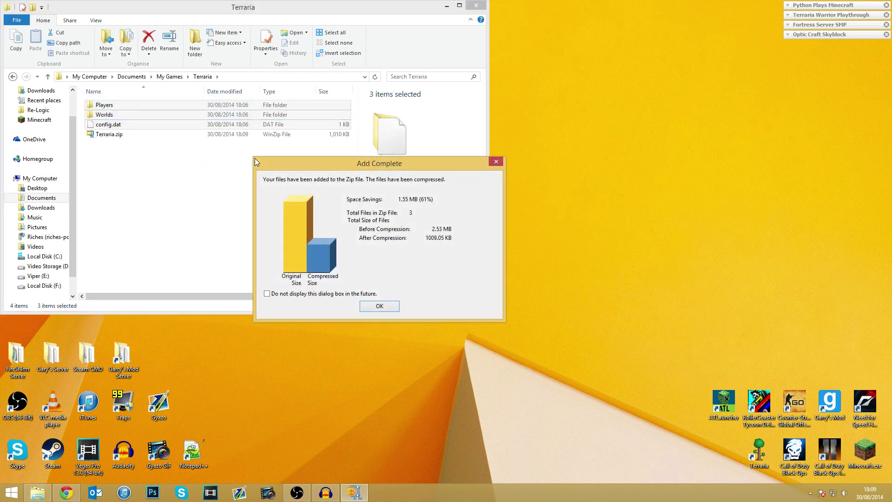
left_click(374, 308)
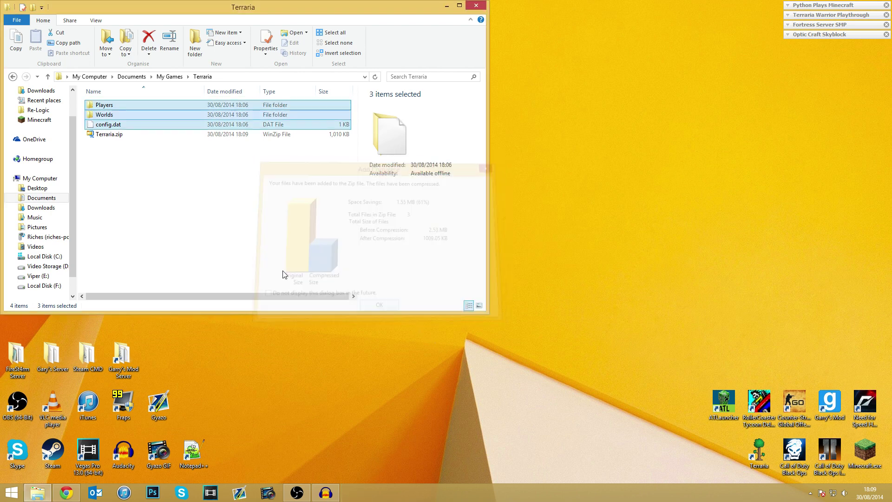
left_click_drag(113, 134, 627, 156)
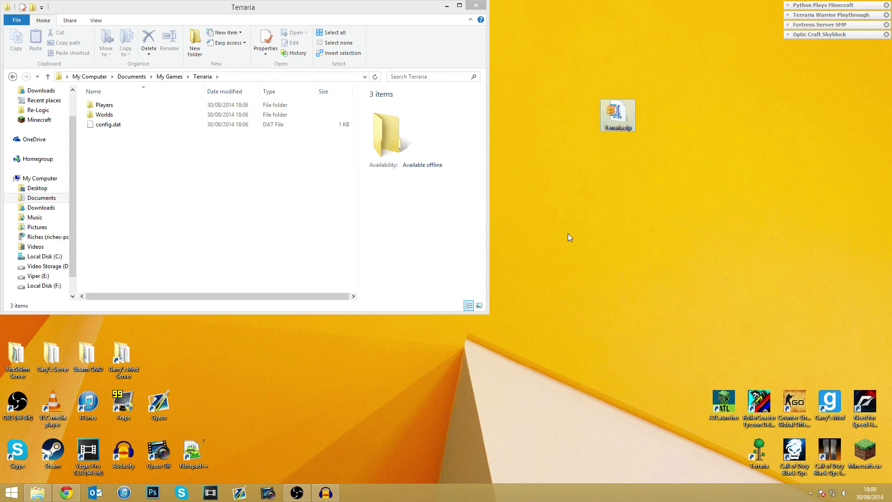
left_click(478, 6)
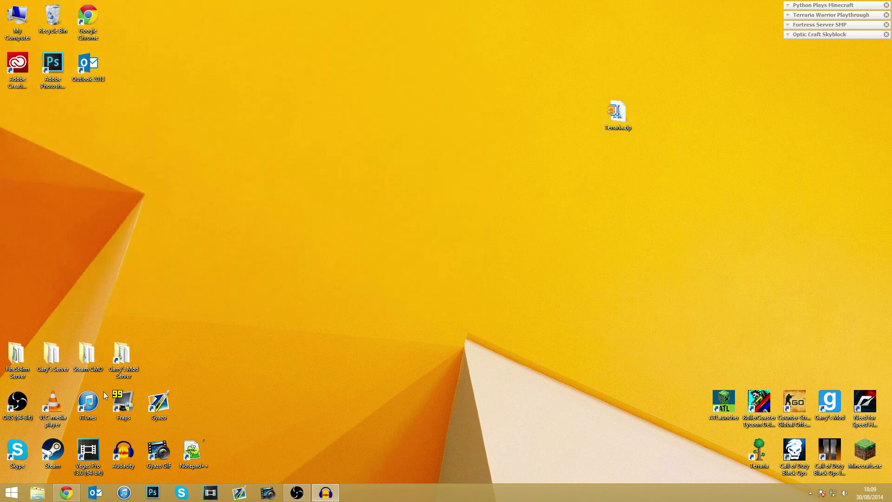
Back in the N Terraria thread's Instructions, cancel the N Terraria 5 save dialog and close its tab.
left_click(67, 493)
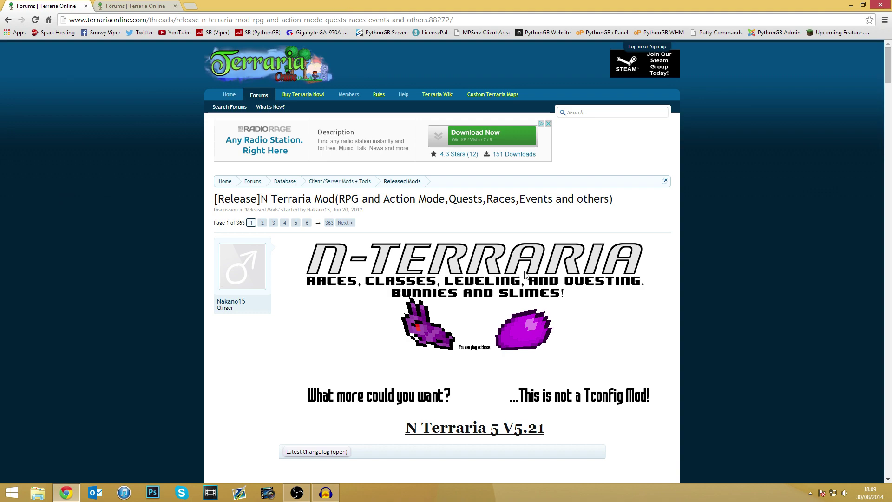
scroll(525, 275, "down", 20)
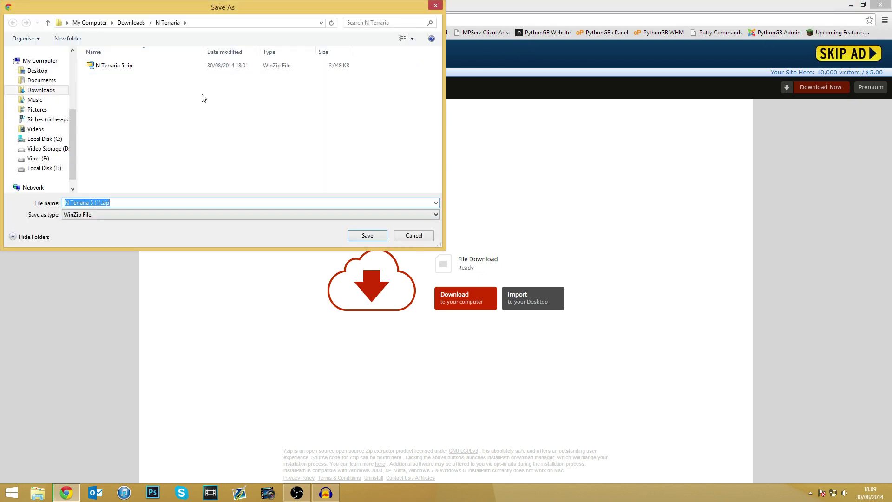
left_click(358, 234)
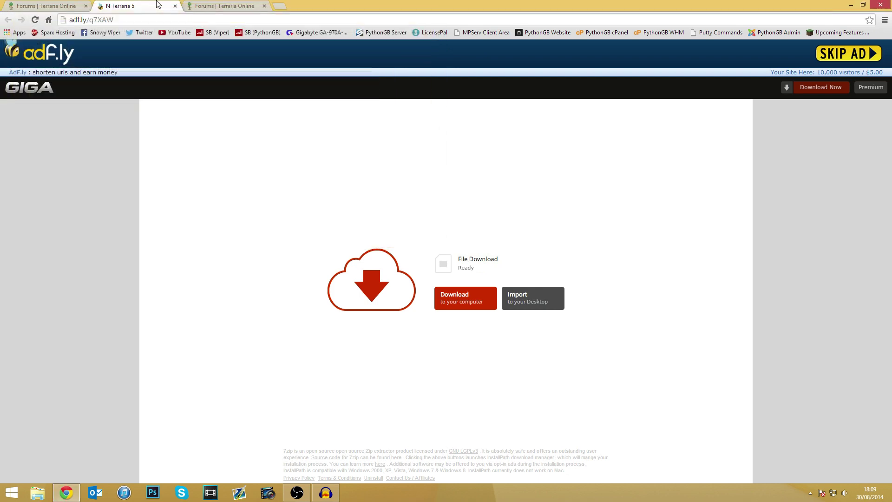
left_click(174, 6)
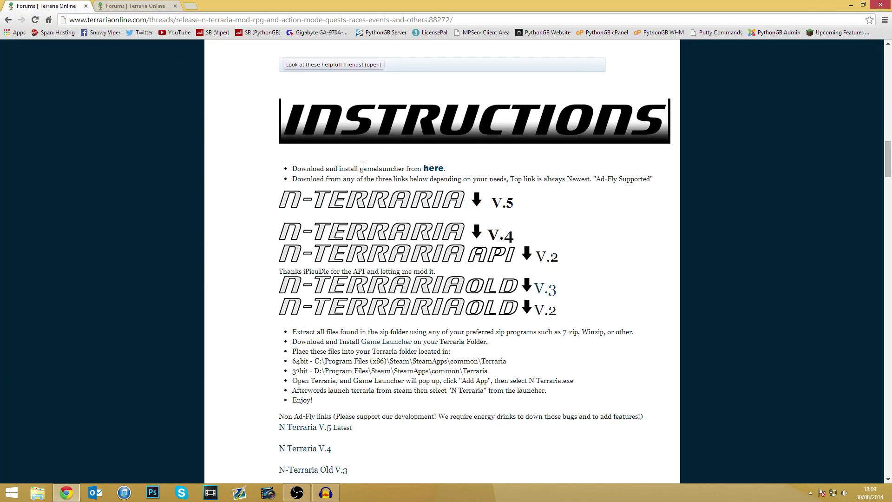
Follow the gamelauncher 'here' link and download Game Launcher 3.2.1.4 for Terraria 1.2.4.1.
left_click_drag(361, 169, 404, 169)
left_click(405, 169)
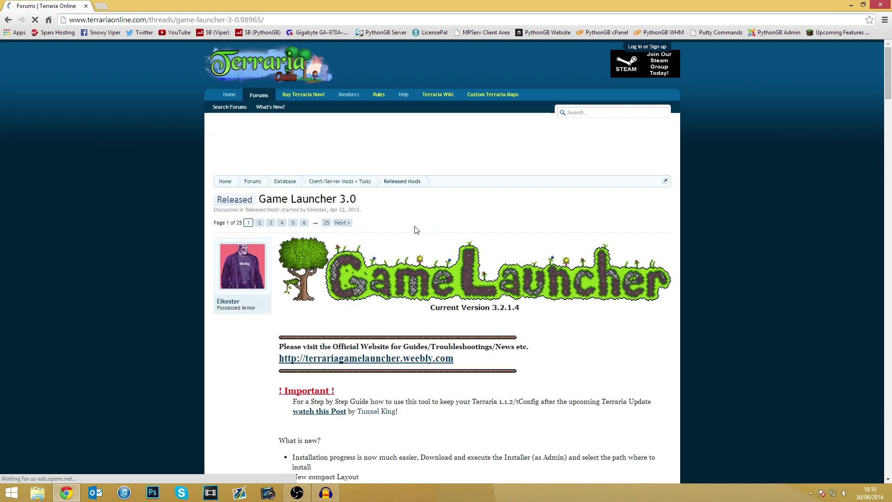
scroll(415, 229, "down", 3)
scroll(414, 228, "down", 7)
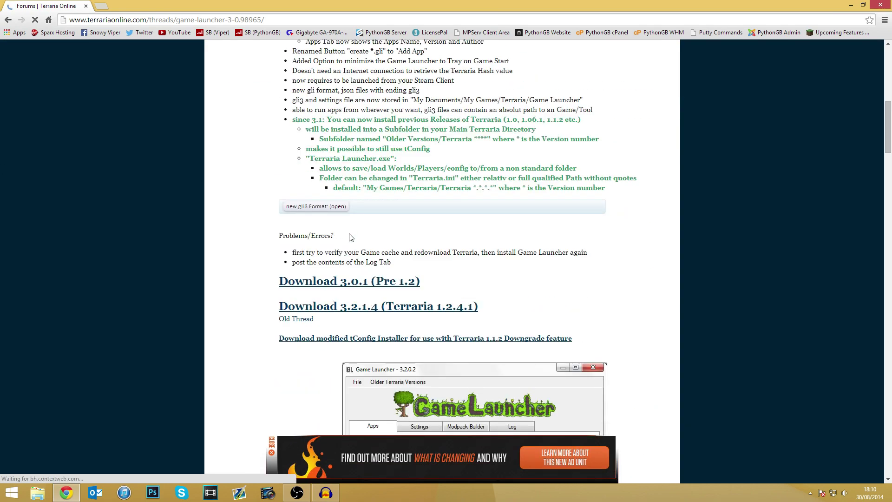
left_click(335, 314)
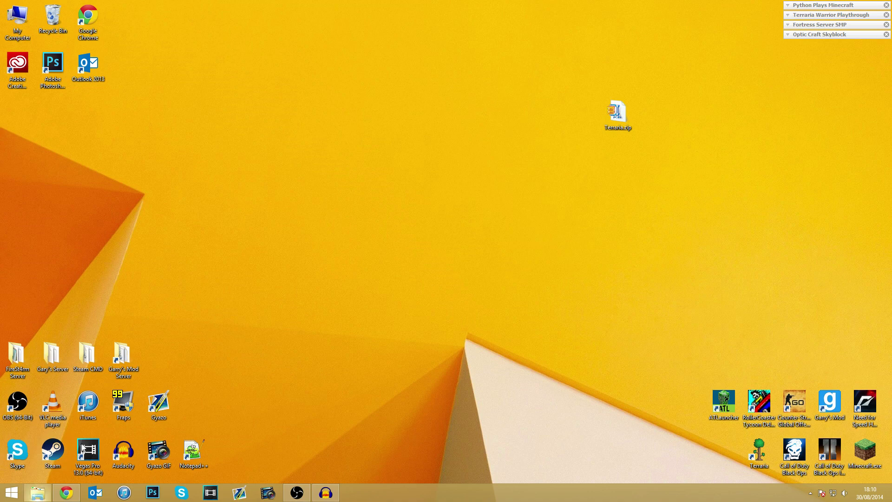
In Downloads > N Terraria, extract N Terraria 5.zip in place with WinZip's Extract to here.
left_click(38, 492)
scroll(40, 140, "up", 2)
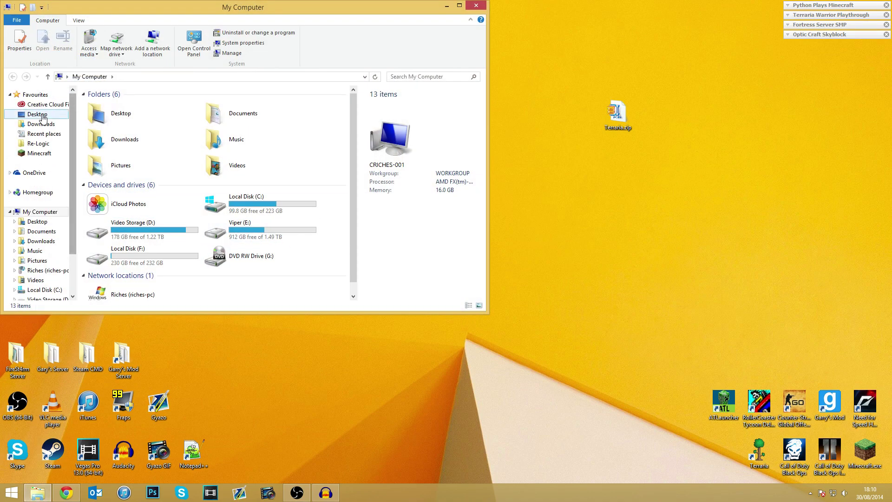
left_click(40, 124)
double_click(116, 105)
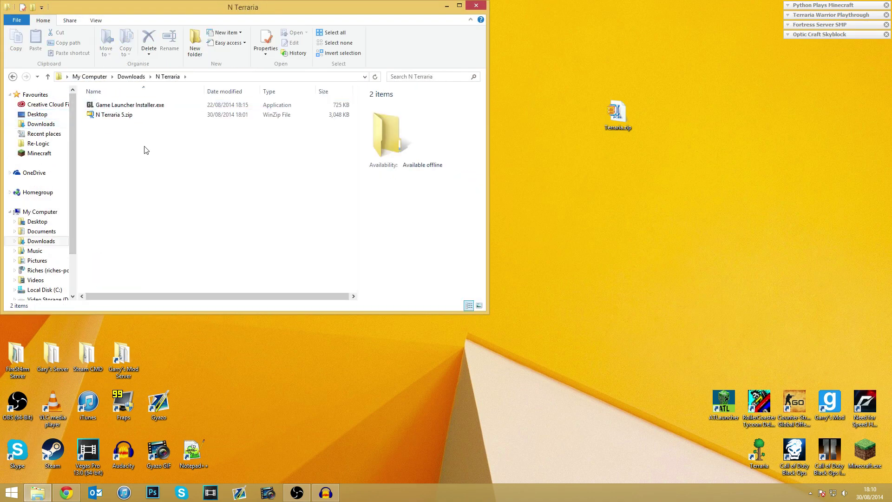
left_click(120, 115)
left_click(131, 138)
left_click(117, 119)
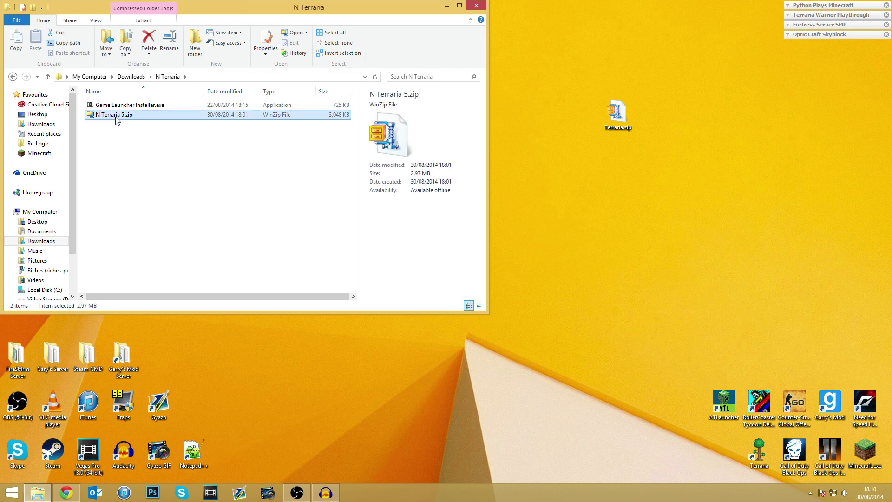
right_click(116, 119)
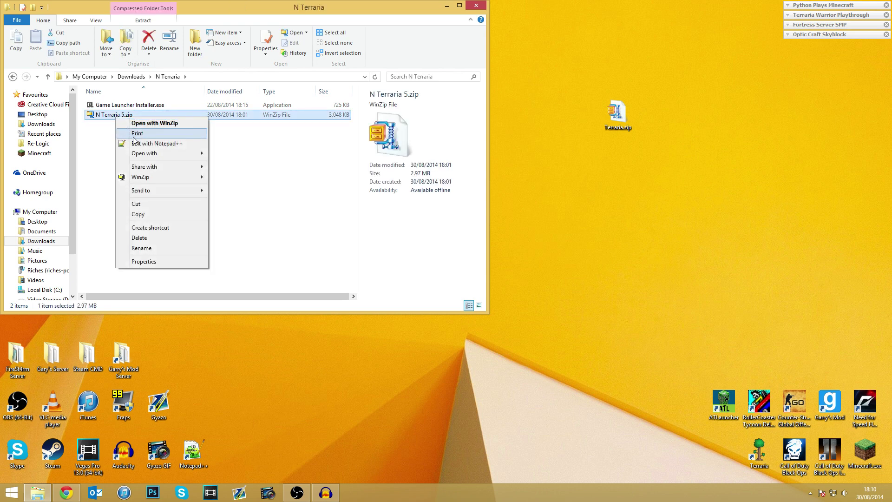
mouse_move(155, 175)
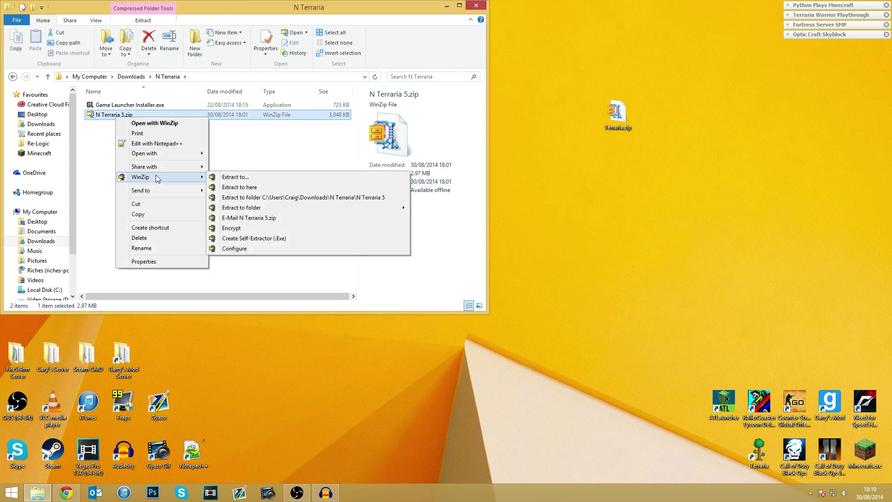
left_click(247, 188)
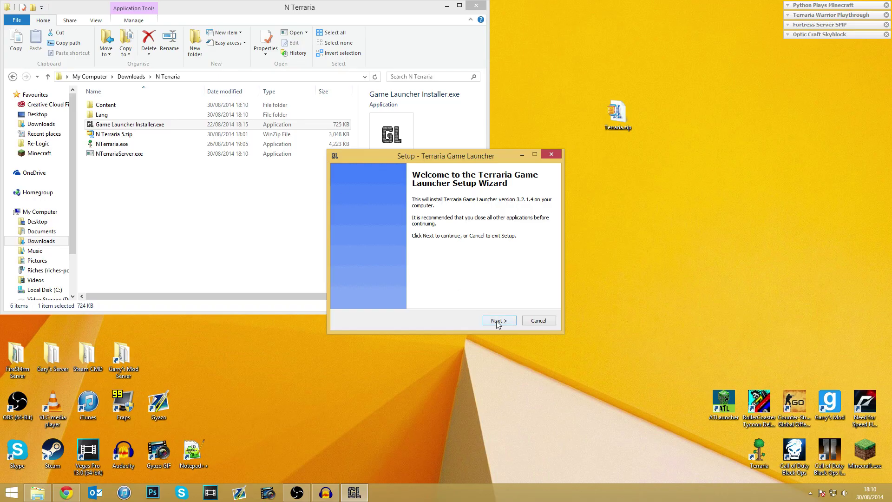
Install Game Launcher 3.2.1.4 into the Steam Terraria folder with a desktop shortcut.
left_click(493, 319)
left_click(407, 295)
left_click(501, 319)
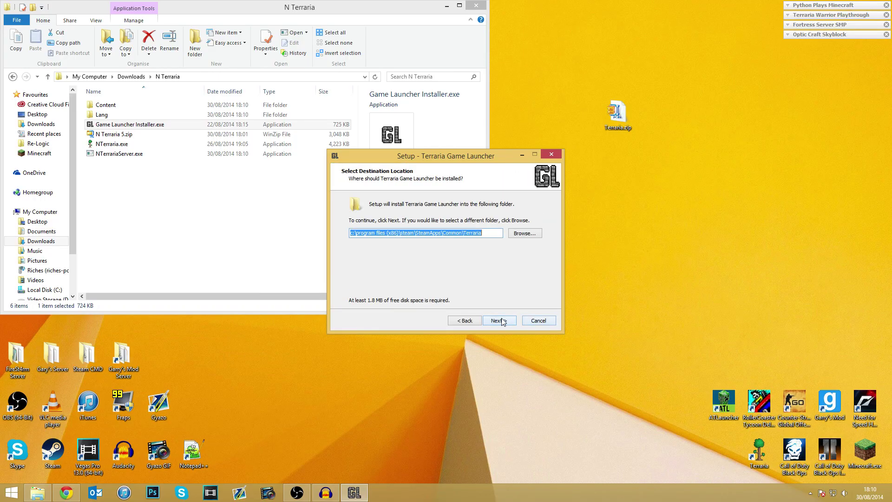
left_click(498, 320)
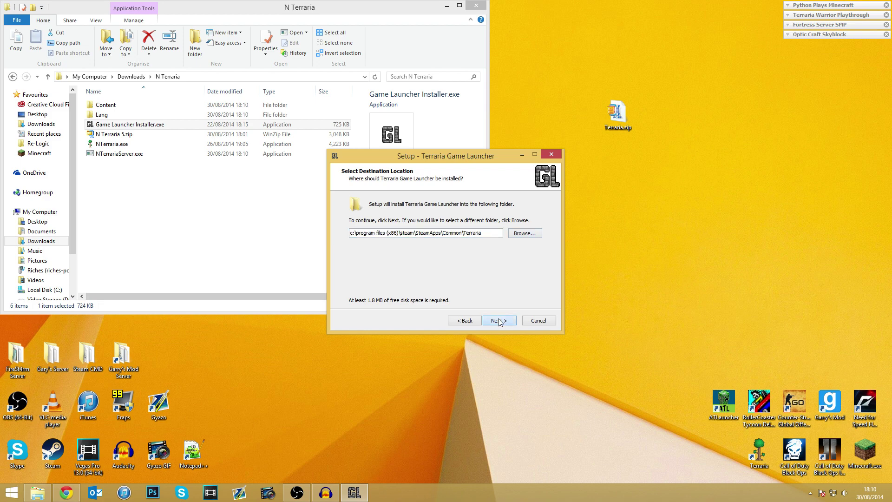
left_click(498, 320)
left_click(497, 321)
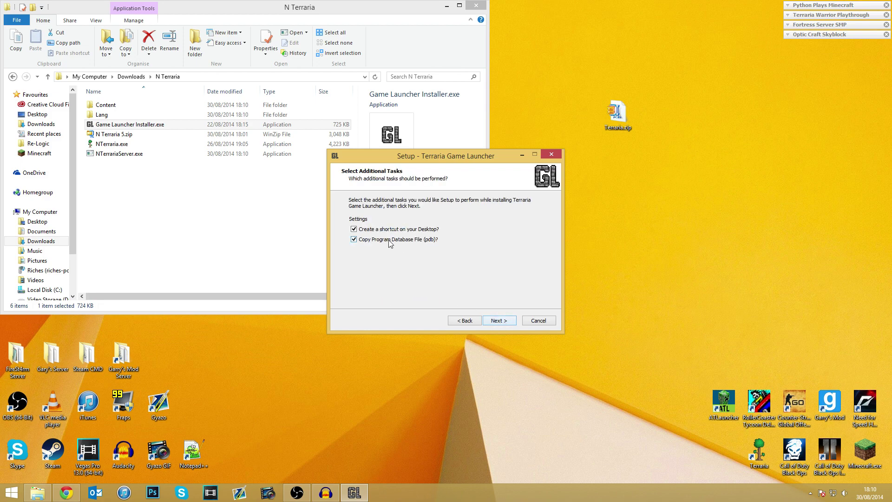
left_click(494, 319)
left_click(494, 320)
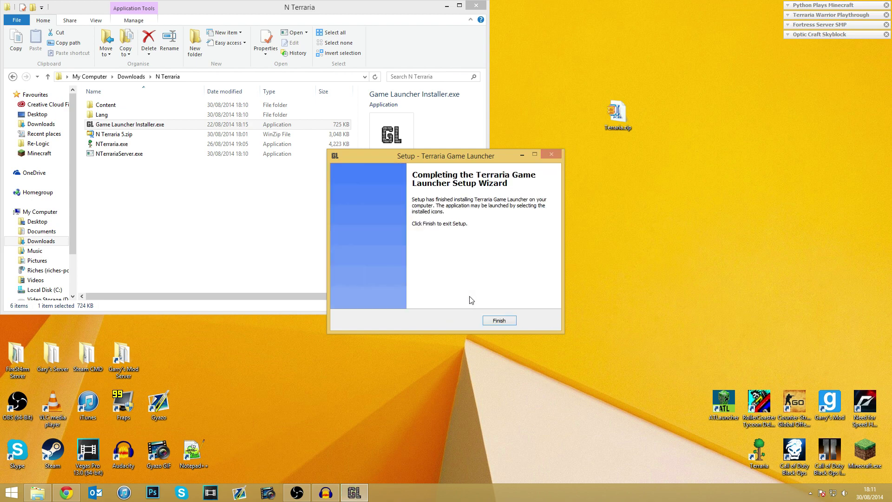
left_click(499, 320)
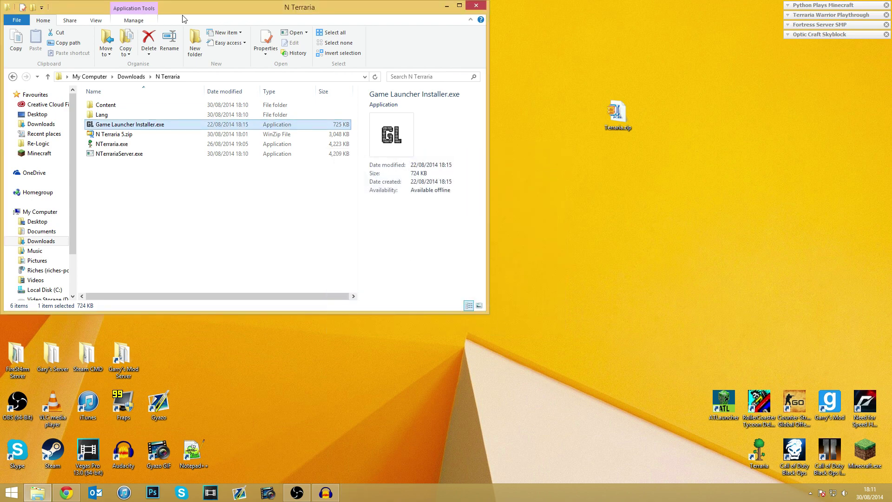
Move the N Terraria window aside and open a new My Computer window.
left_click_drag(186, 7, 462, 26)
left_click(11, 492)
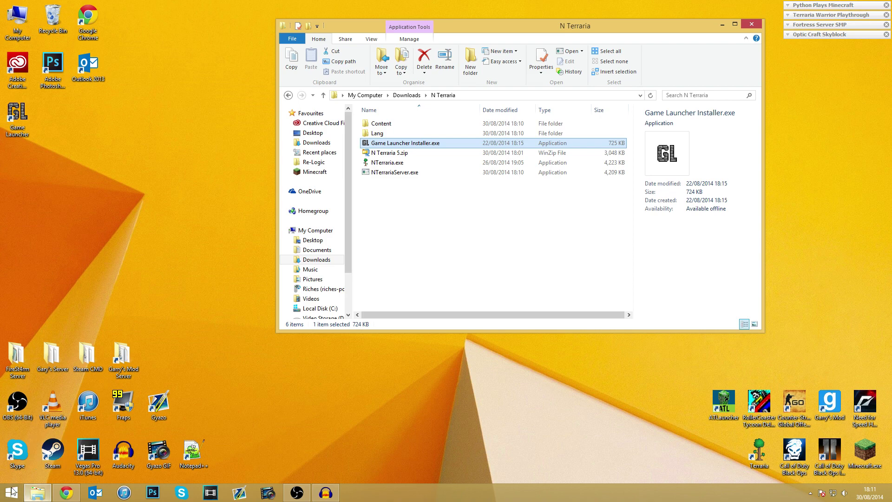
left_click(211, 323)
key("super+e")
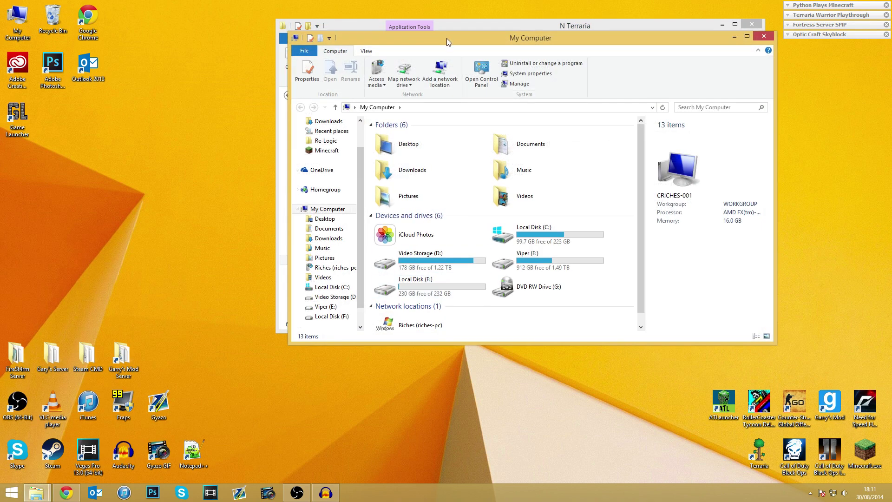
Navigate the new window to C:\Program Files (x86)\Steam\SteamApps\common\Terraria beside N Terraria.
left_click_drag(447, 38, 461, 93)
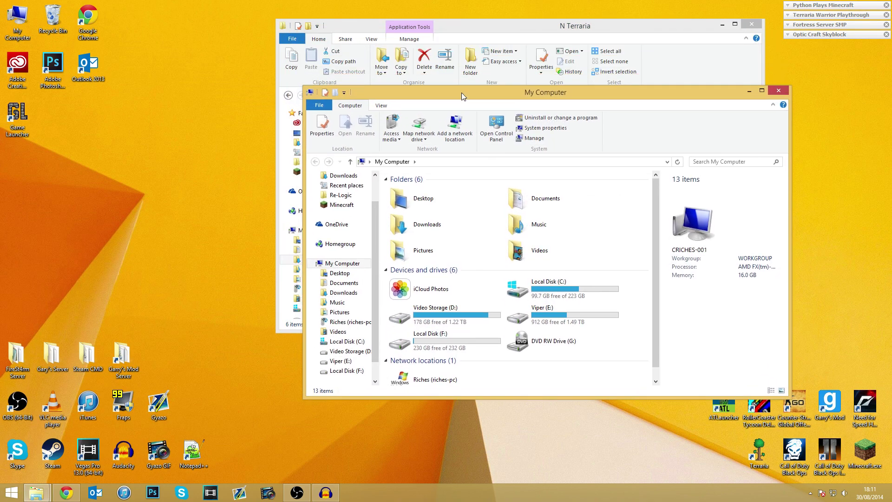
double_click(547, 284)
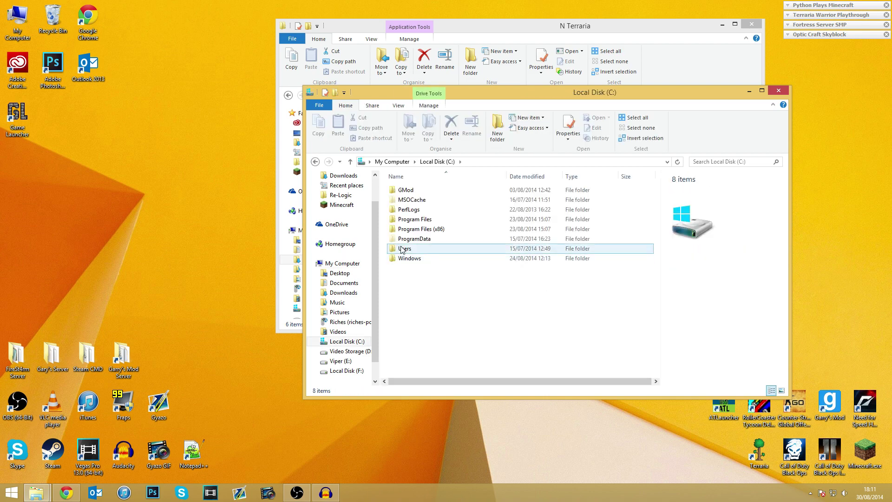
double_click(402, 230)
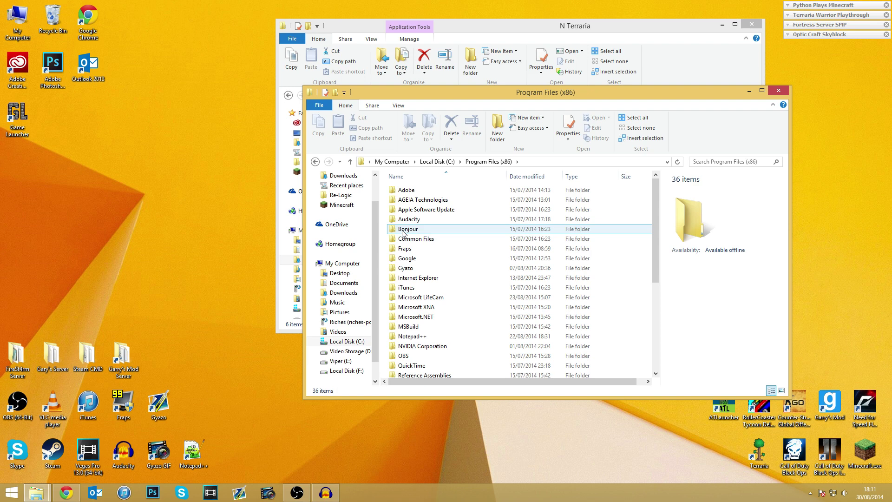
scroll(403, 232, "down", 5)
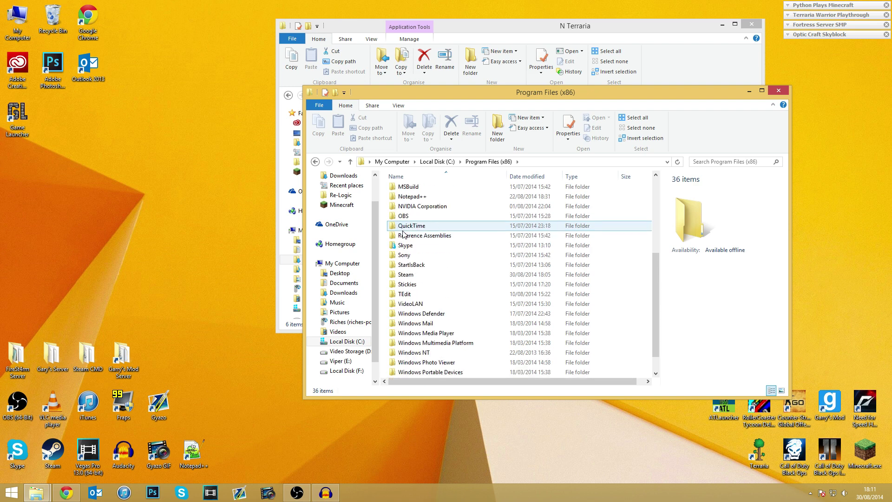
double_click(403, 252)
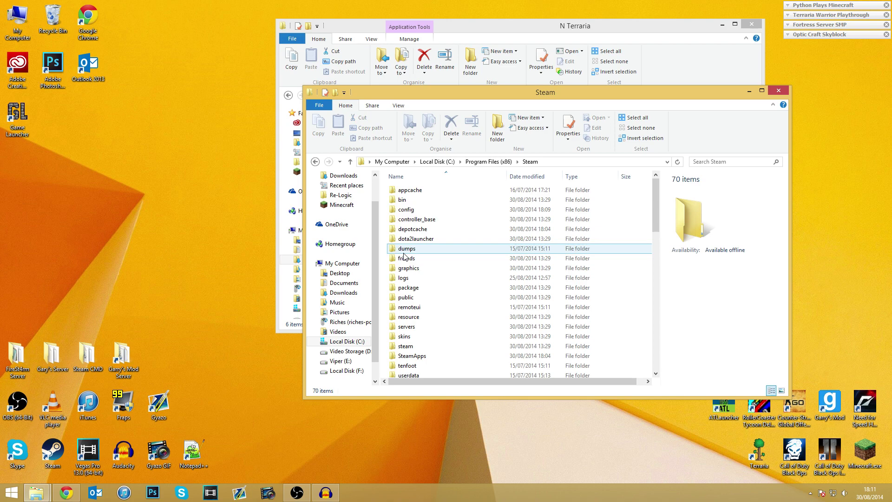
double_click(400, 357)
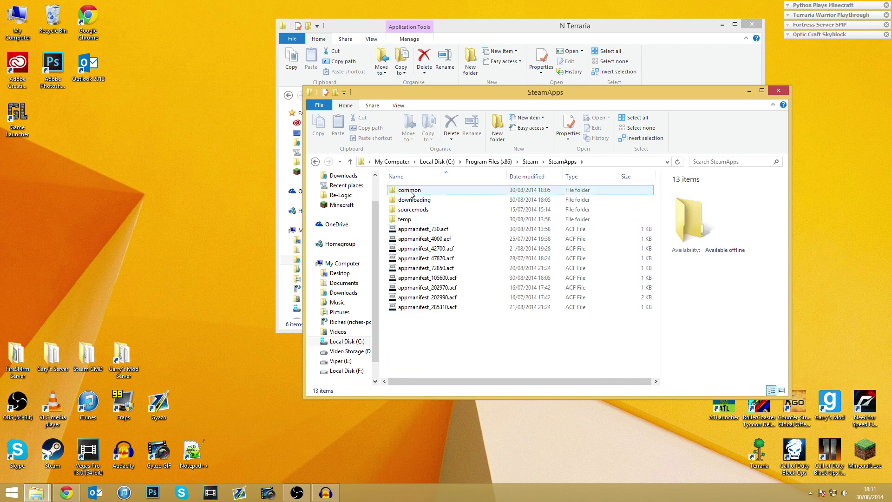
left_click(411, 194)
double_click(408, 257)
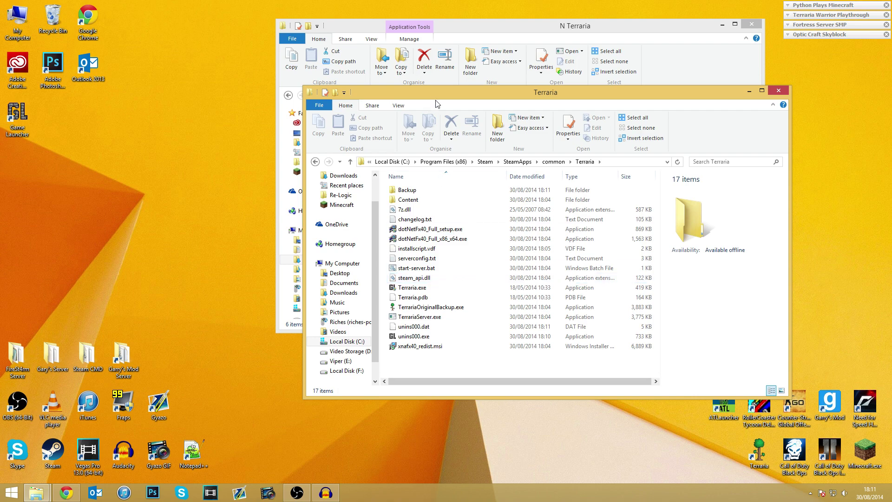
left_click_drag(434, 93, 570, 226)
Move Content, Lang, NTerraria.exe and NTerrariaServer.exe from N Terraria into the Steam Terraria folder.
left_click(453, 36)
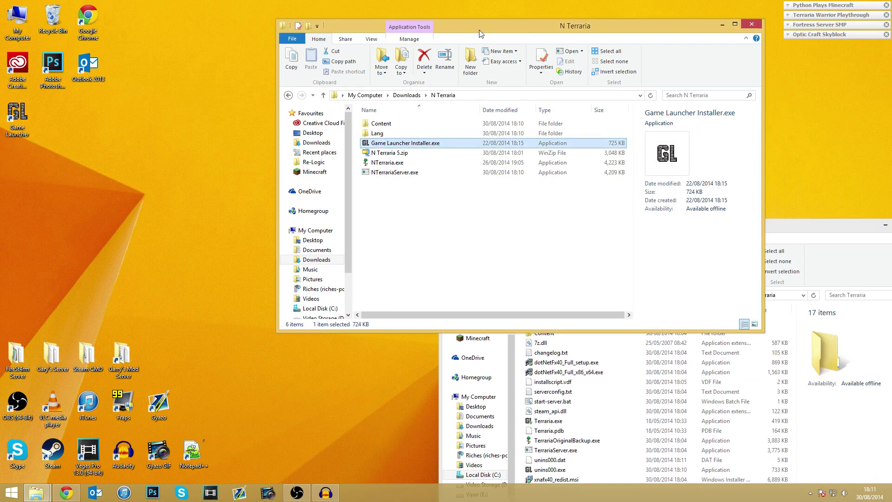
left_click_drag(480, 34, 239, 20)
left_click(140, 109)
left_click(153, 159, "shift")
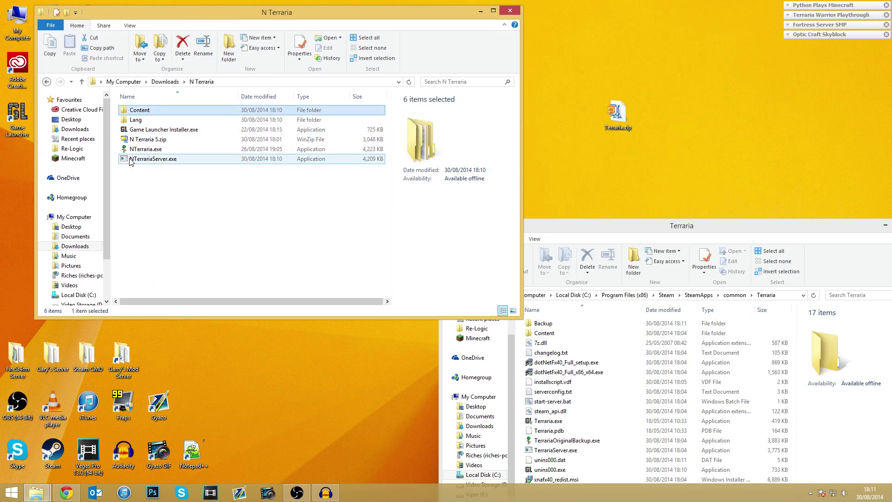
left_click(160, 130, "ctrl")
left_click(197, 139, "ctrl")
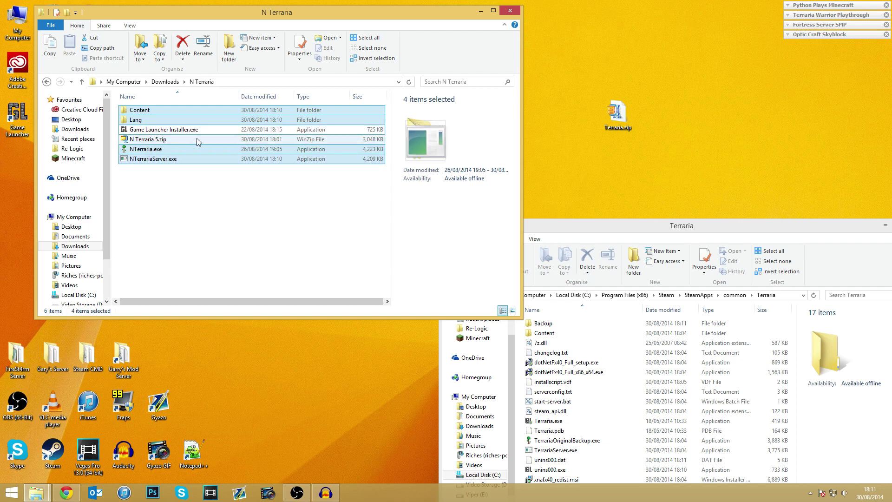
left_click_drag(150, 159, 683, 380)
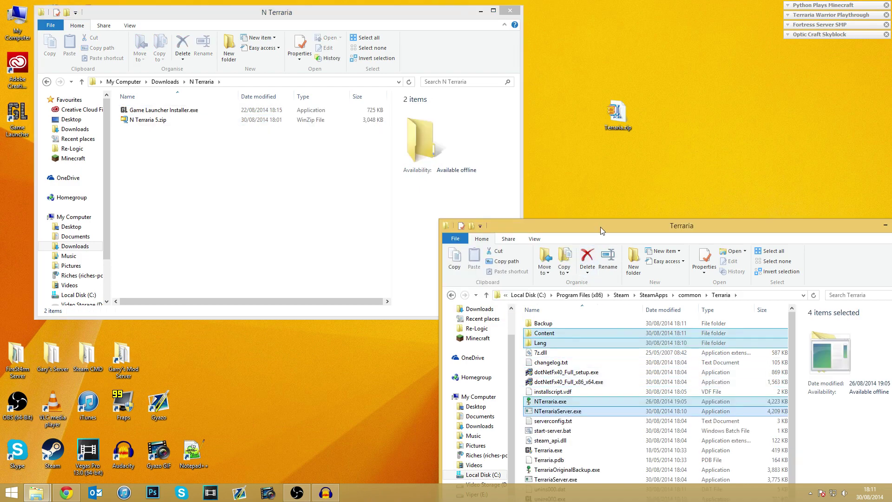
Close both folder windows and start Game Launcher from the desktop.
left_click_drag(600, 227, 242, 75)
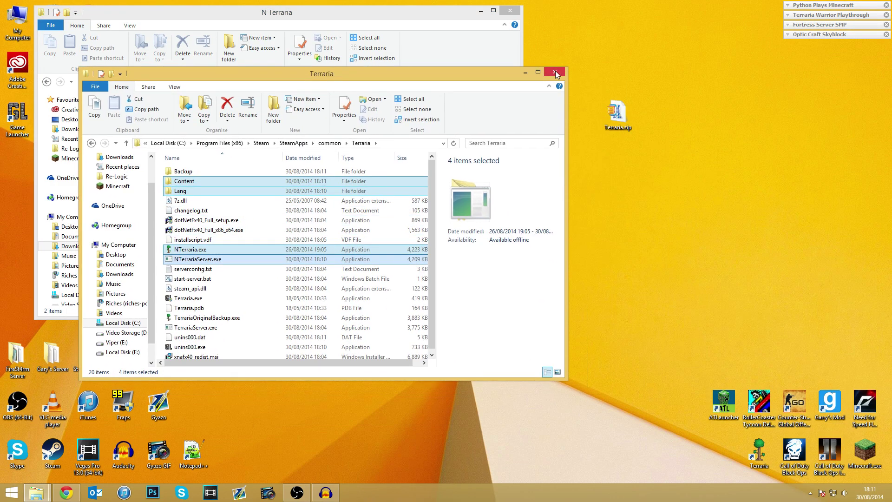
left_click(556, 72)
left_click(510, 10)
double_click(17, 119)
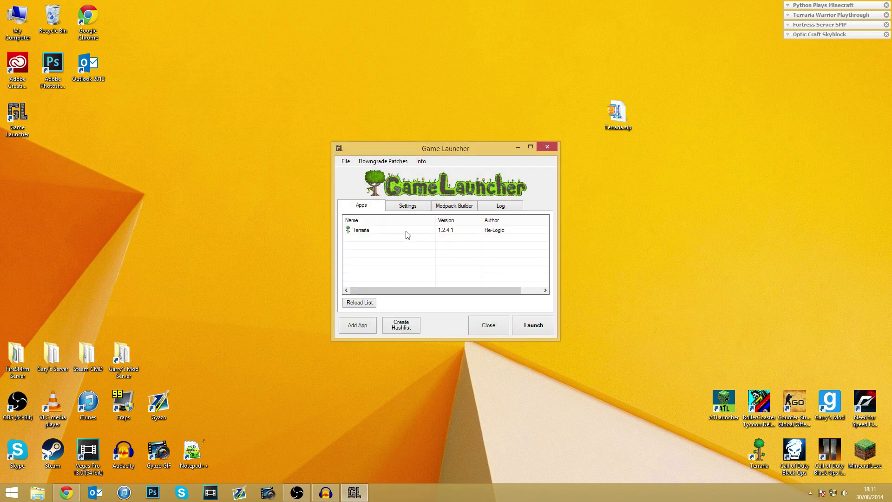
Add a new app whose program is NTerraria.exe in the Steam Terraria folder.
left_click(405, 231)
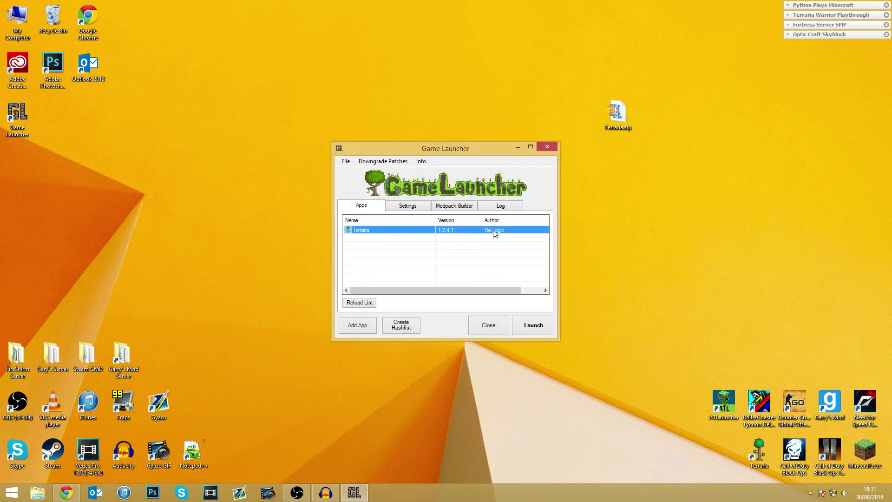
left_click(361, 326)
type("N Terraria")
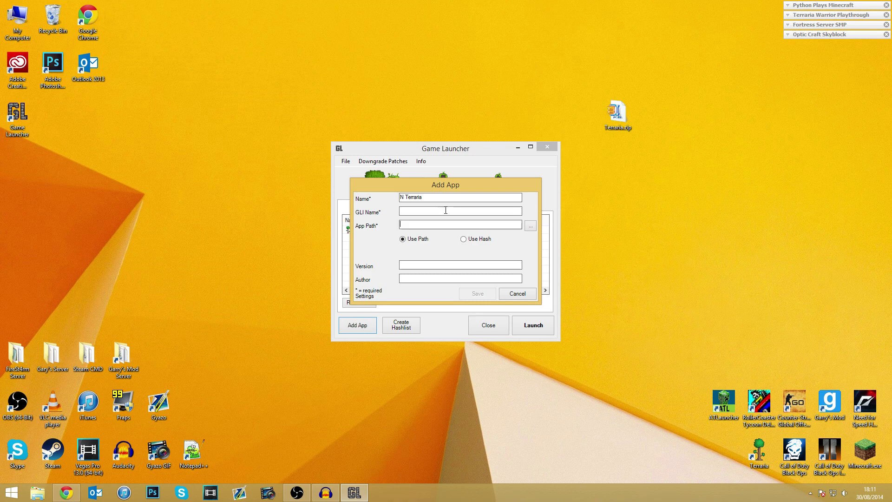
left_click(529, 226)
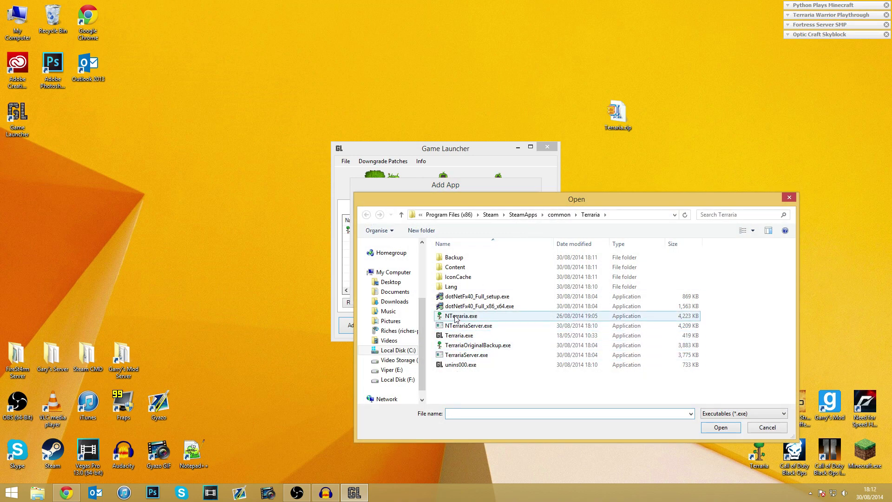
left_click(632, 215)
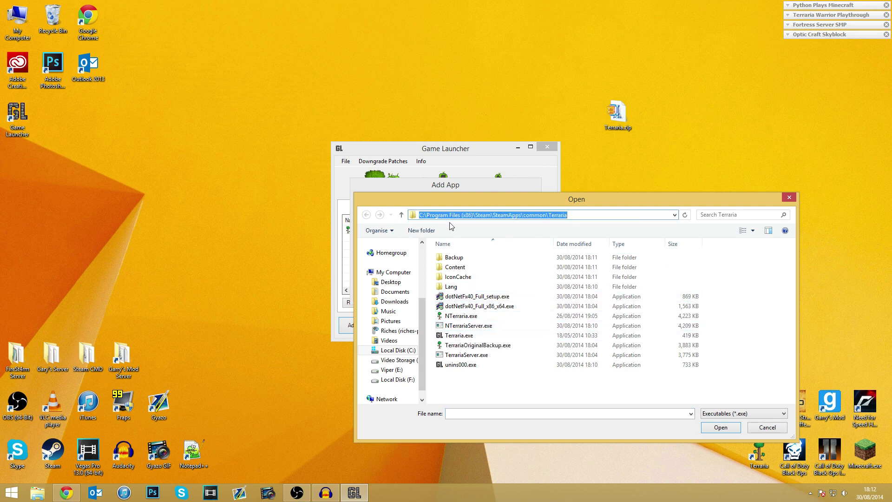
left_click(460, 344)
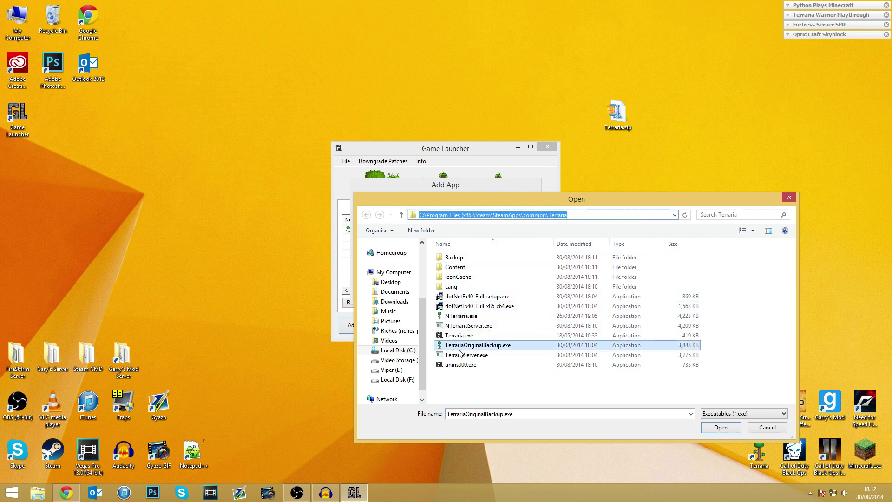
left_click(457, 317)
double_click(460, 316)
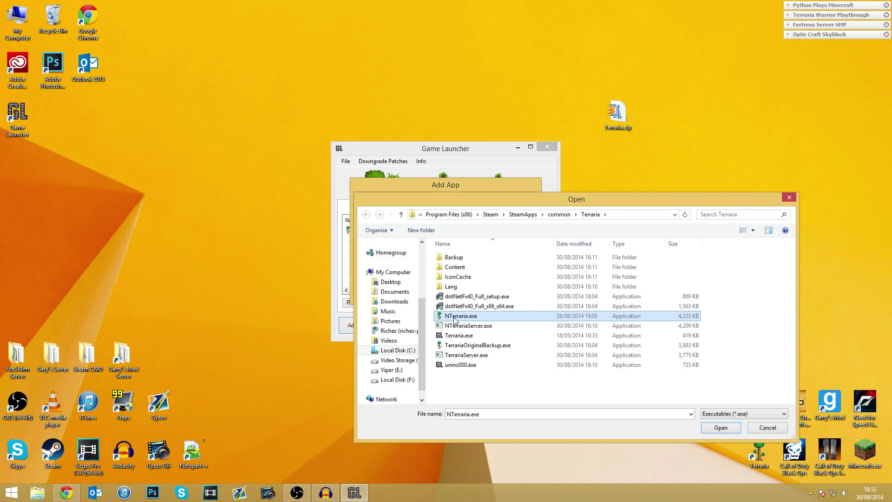
Name the app NTerraria with version 1.2.4.1, save it, and launch it.
left_click(430, 211)
type("NTer")
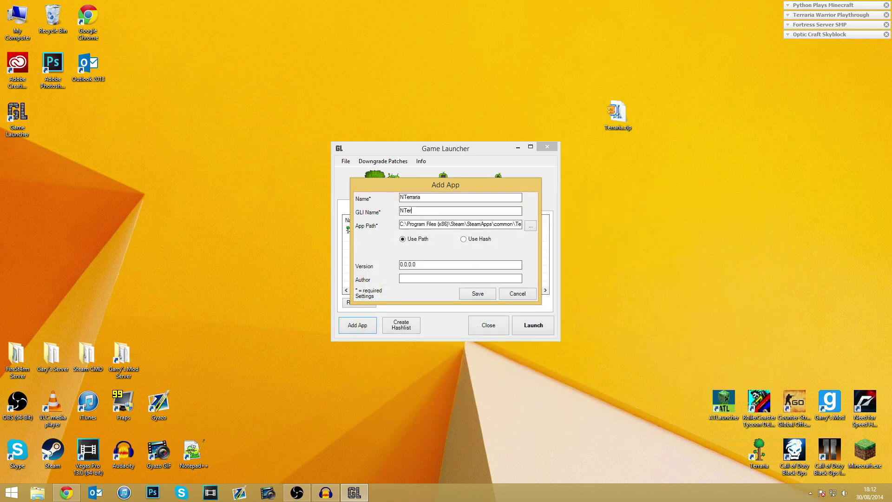
type("raria")
double_click(428, 265)
type("1.2.4.1")
left_click(474, 294)
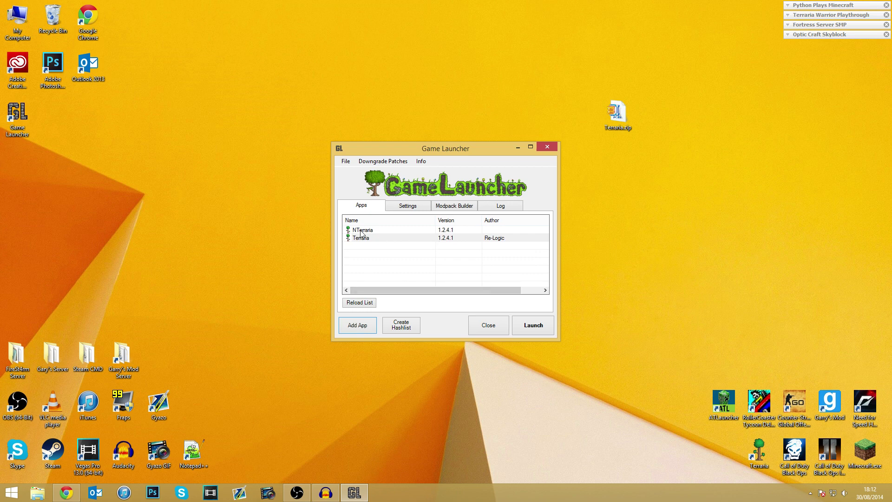
left_click(359, 231)
left_click(534, 325)
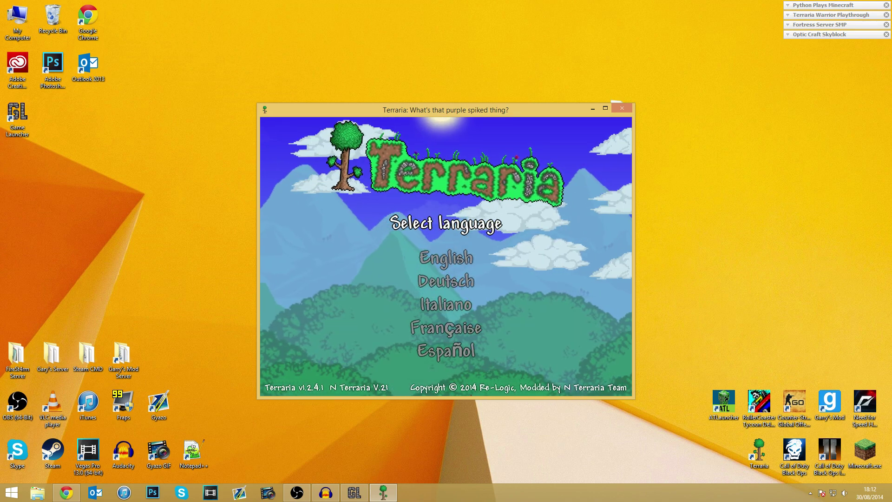
Choose English on the Select language screen.
left_click(460, 260)
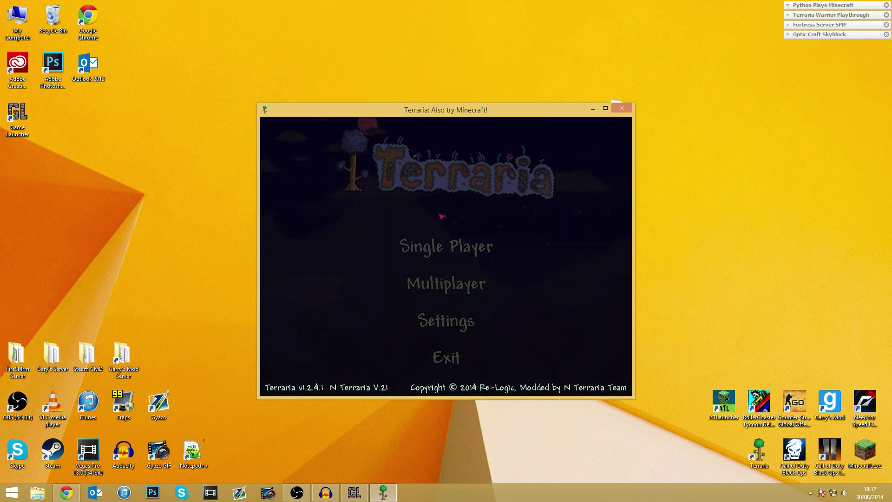
Open Single Player character creation, then go back to the main menu.
left_click(451, 254)
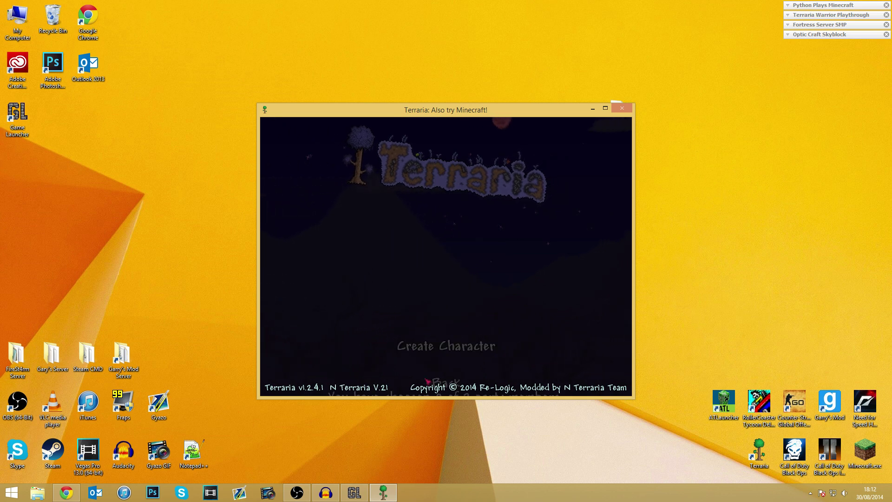
left_click(435, 348)
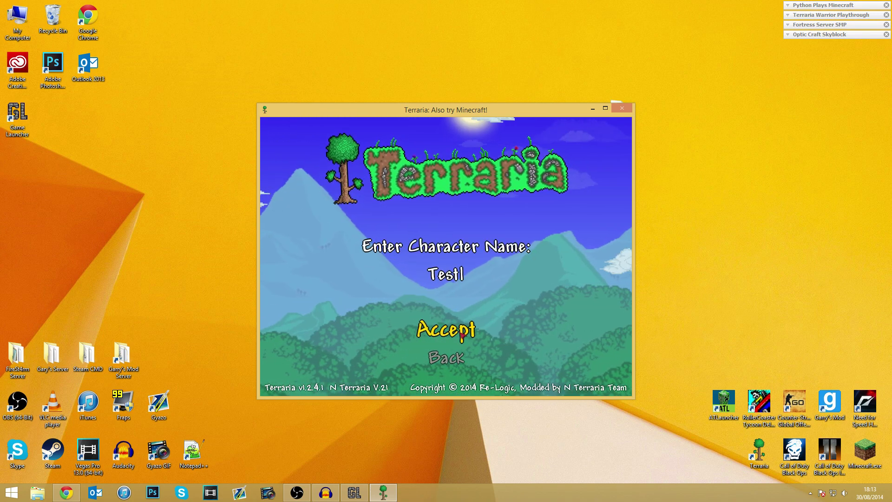
left_click(452, 386)
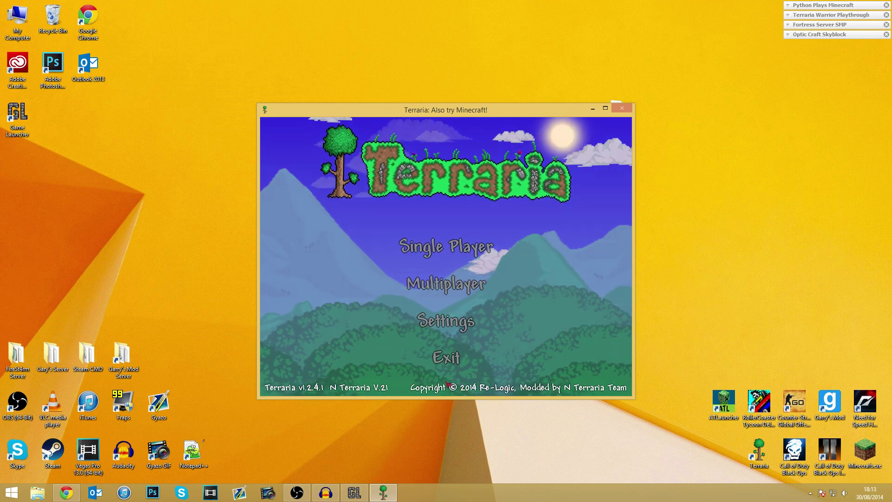
In Settings > Video, cycle the fullscreen resolution to 1280x720.
left_click(446, 318)
left_click(445, 254)
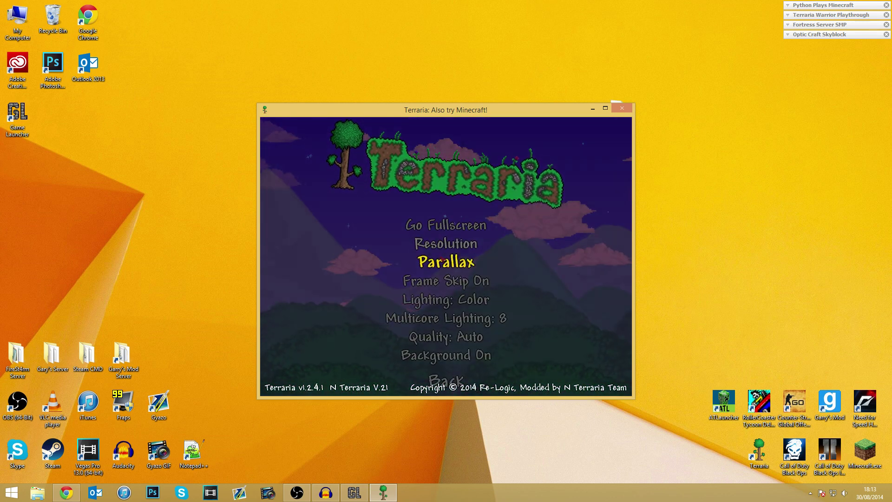
left_click(446, 245)
left_click(454, 273)
left_click(454, 272)
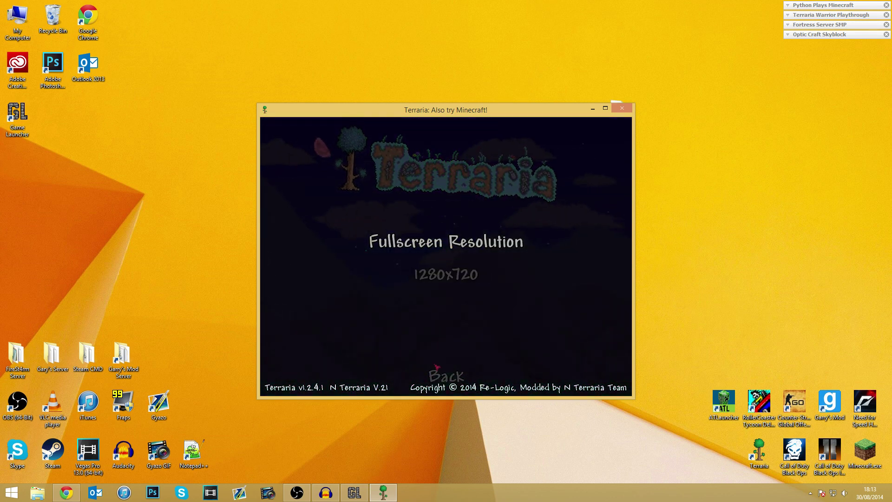